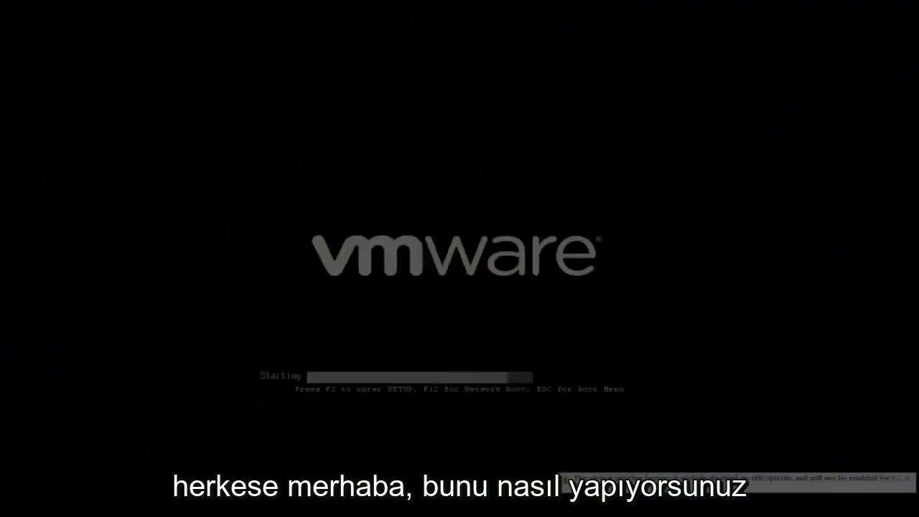
# Press Esc during the VMware splash to show the Boot Menu of devices
pyautogui.press('Escape')
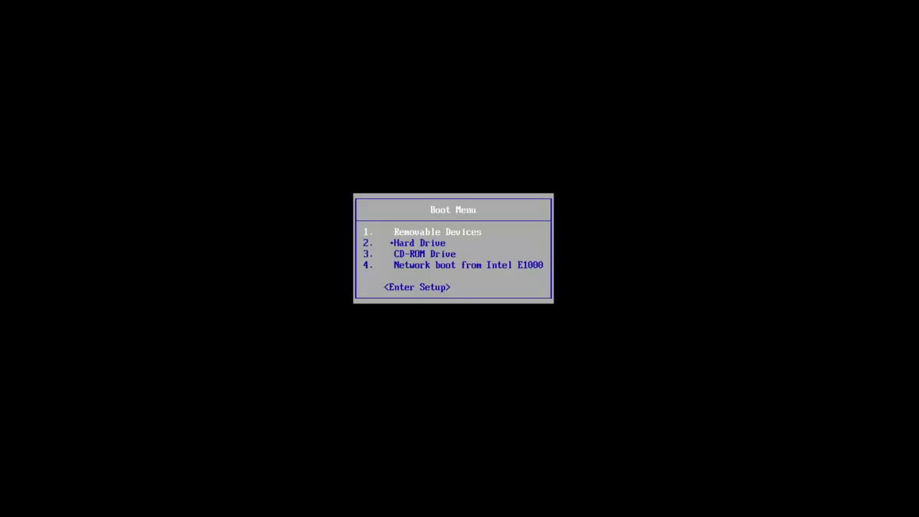
# Choose CD-ROM Drive in the Boot Menu to boot from the Windows 7 DVD
pyautogui.press('Down')
pyautogui.press('Down')
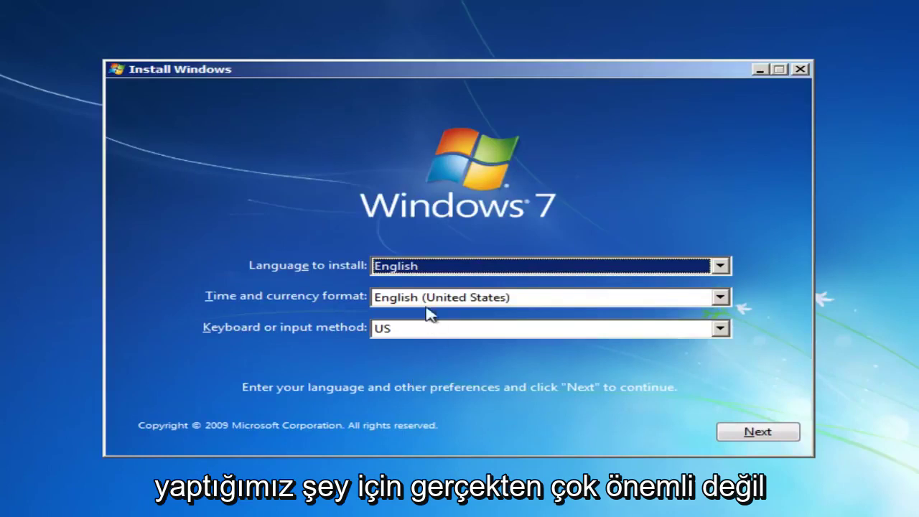
# Keep the English language defaults and choose 'Repair your computer' instead of installing
pyautogui.click(760, 433)
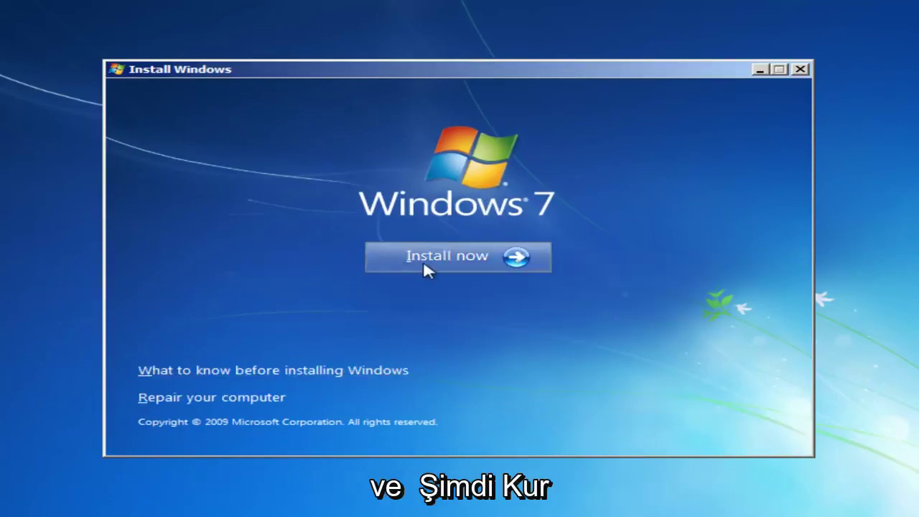
pyautogui.click(184, 400)
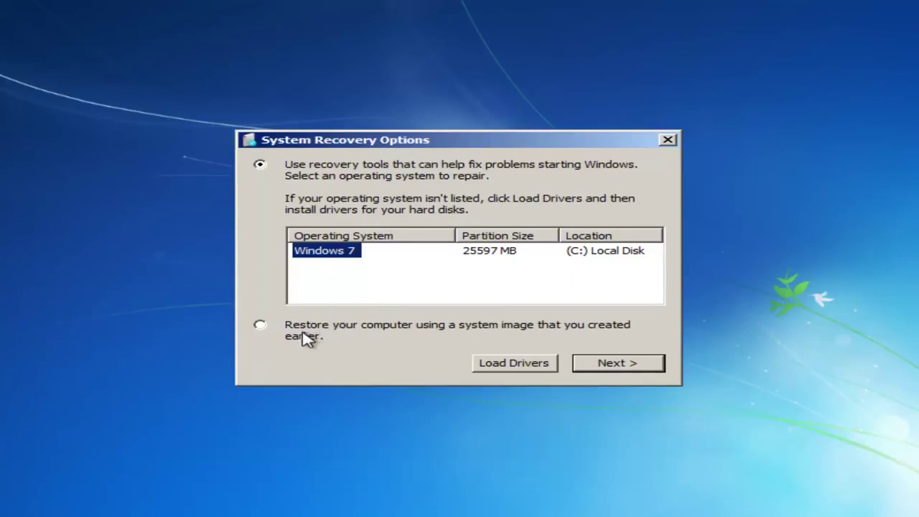
# Keep 'Use recovery tools' selected and pick the Windows 7 installation on C:
pyautogui.click(260, 324)
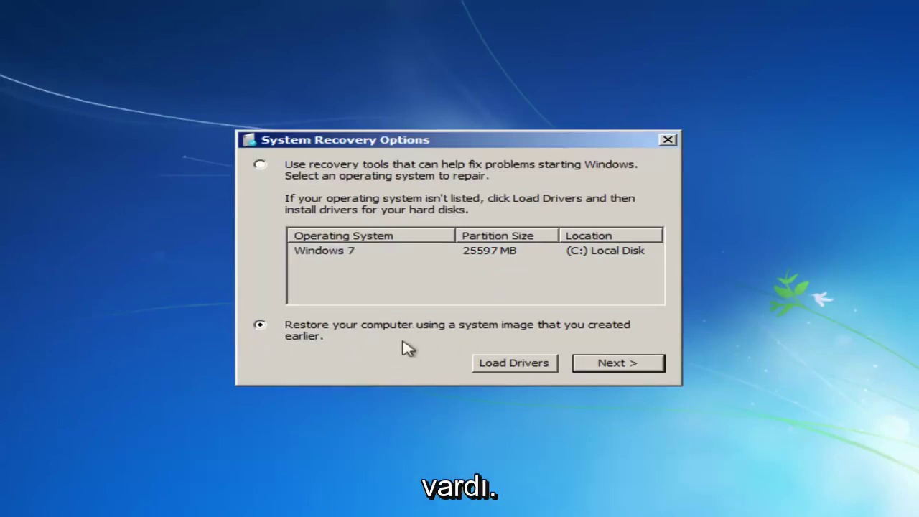
pyautogui.click(261, 165)
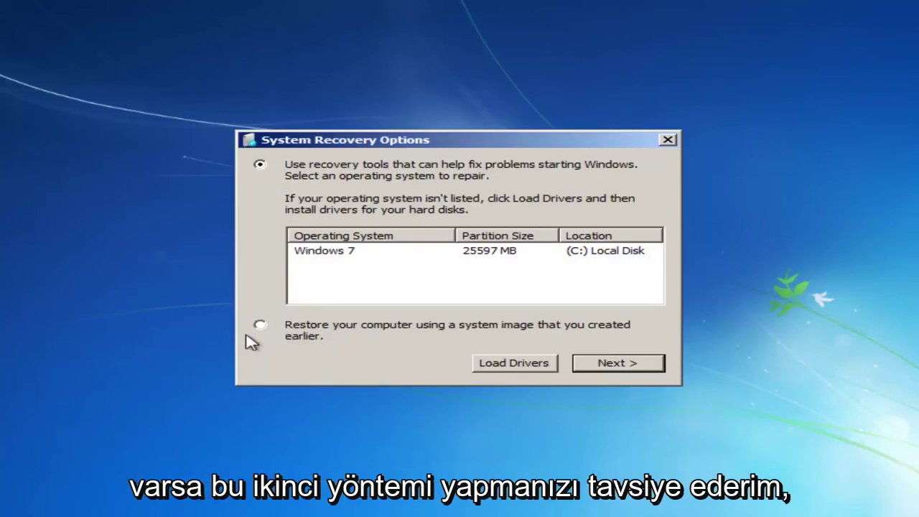
pyautogui.click(318, 256)
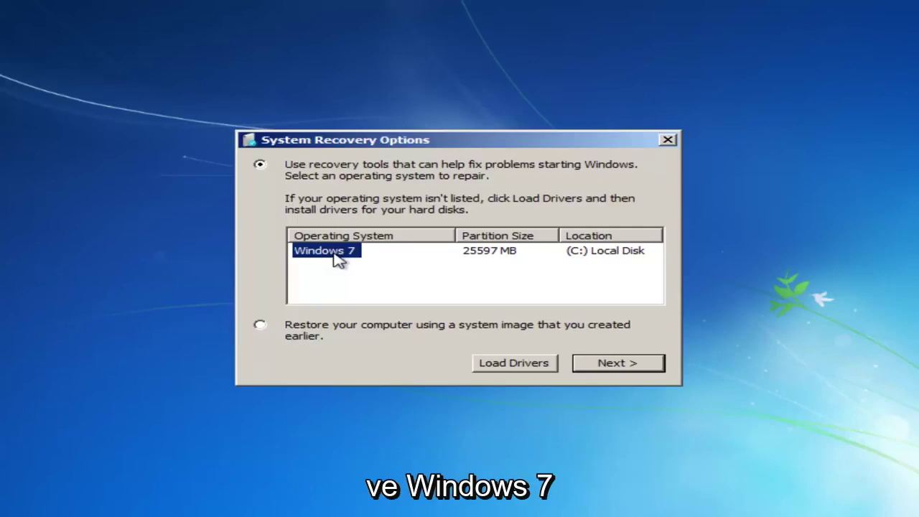
# Continue to the recovery tool list and launch System Restore
pyautogui.click(619, 364)
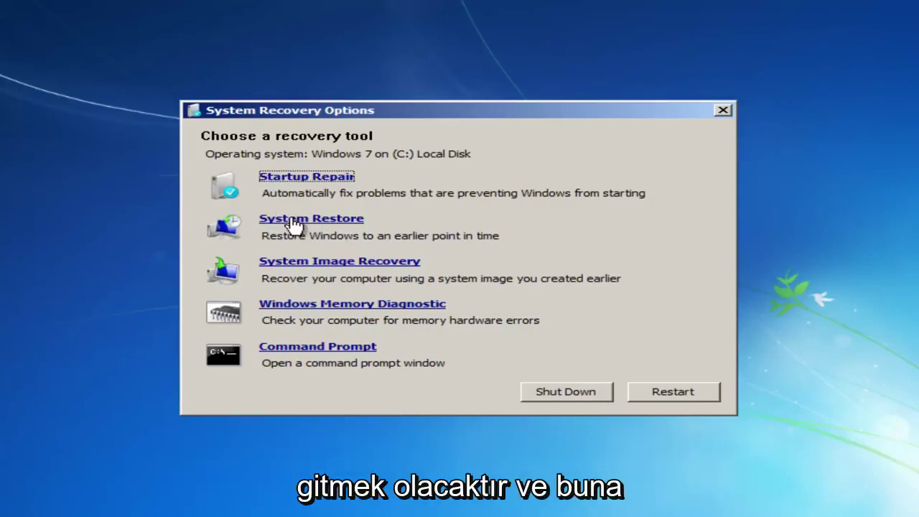
pyautogui.click(295, 225)
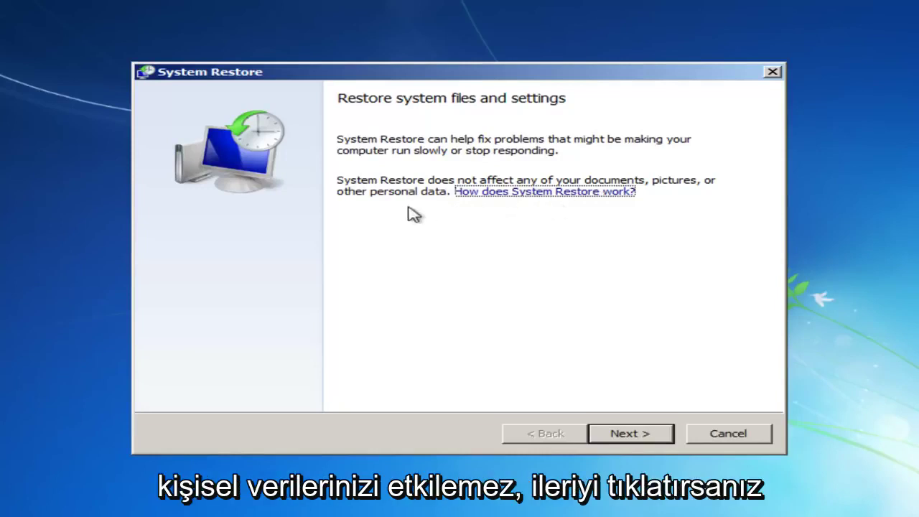
# Advance to the confirm page with the 10/28/2017 Installed VMware Tools restore point
pyautogui.click(596, 435)
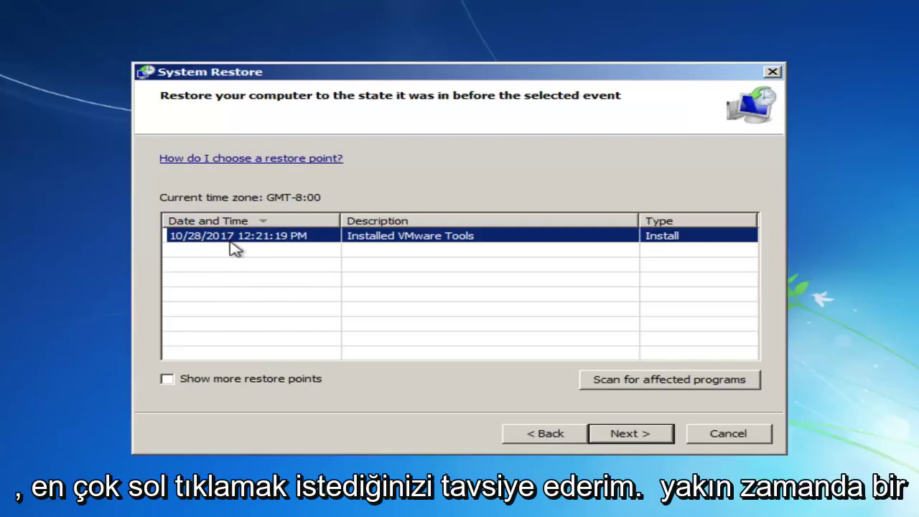
pyautogui.click(620, 435)
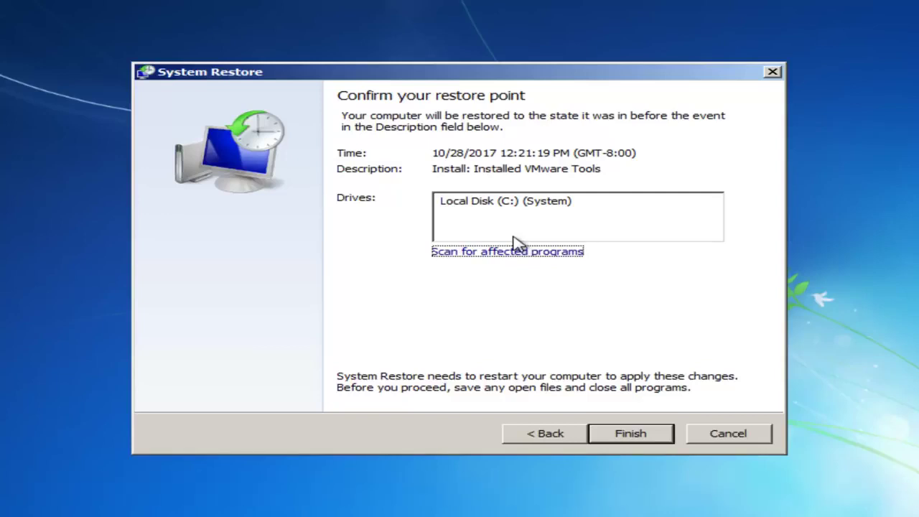
# Cancel System Restore, then run Startup Repair, which finds no problem, and close it
pyautogui.click(543, 447)
pyautogui.click(542, 447)
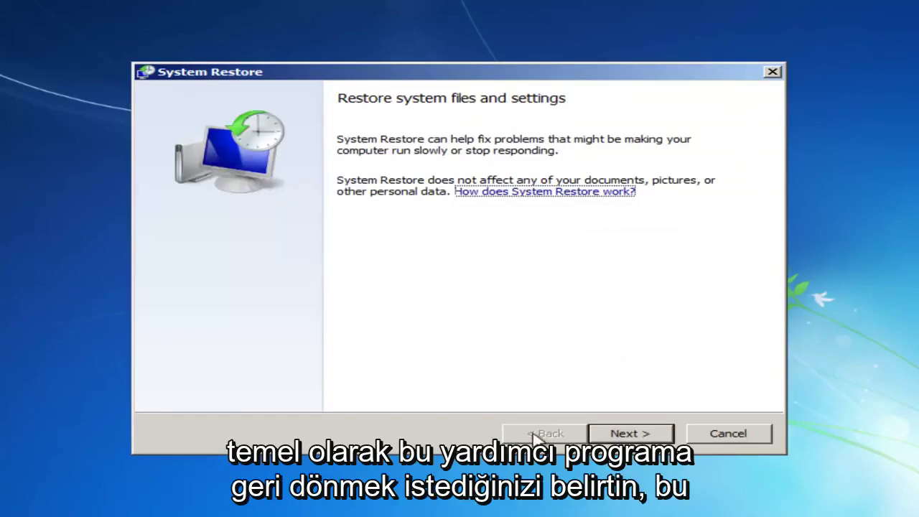
pyautogui.click(758, 438)
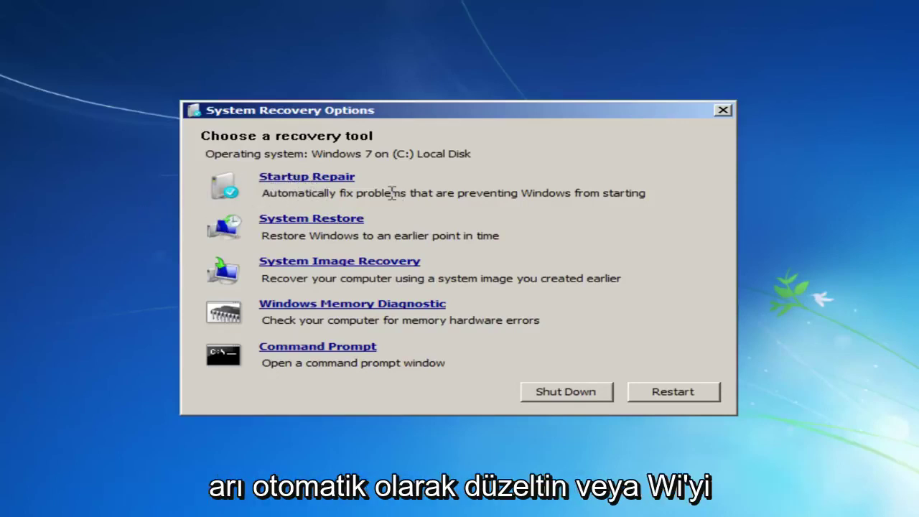
pyautogui.click(330, 180)
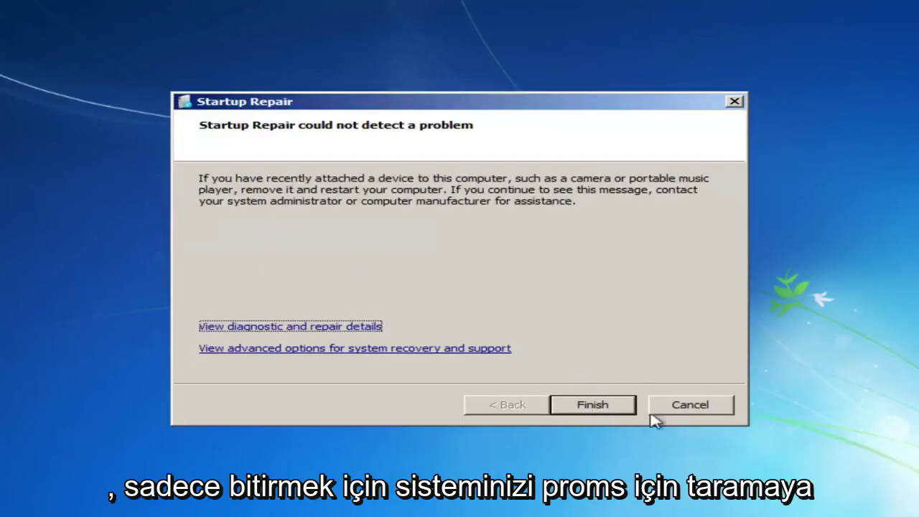
pyautogui.click(680, 410)
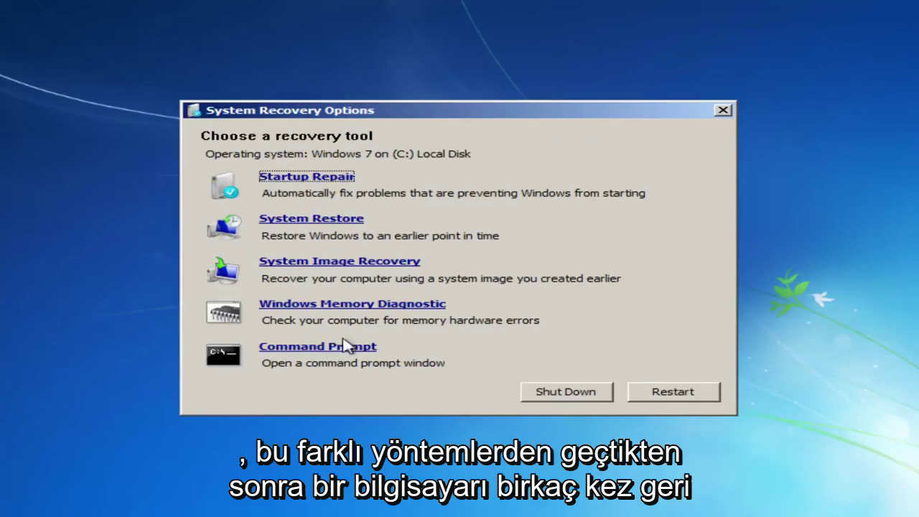
# Open Command Prompt and write chkdsk C: /f at X:\Sources without running it
pyautogui.click(294, 351)
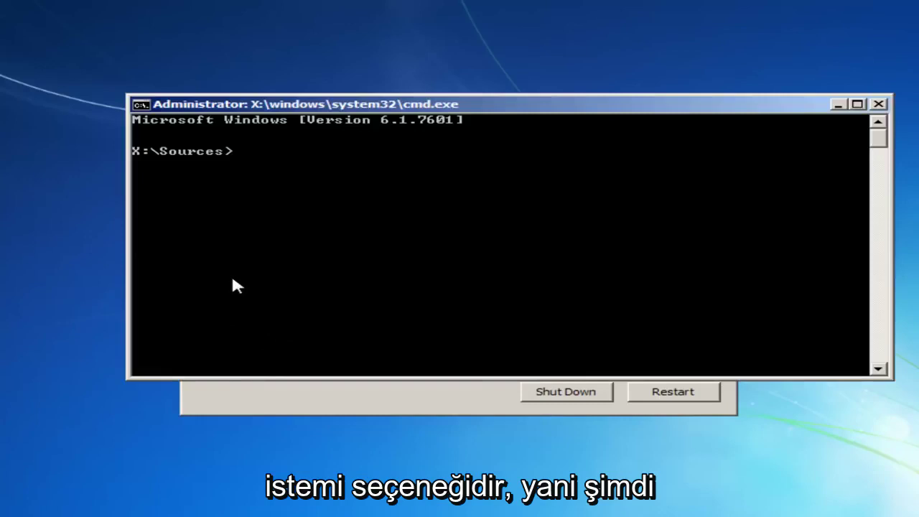
pyautogui.write('chkdsk')
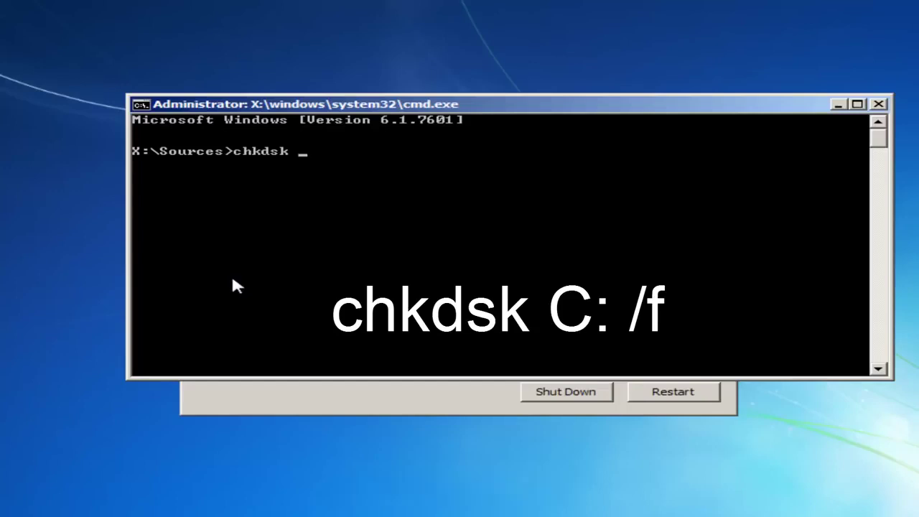
pyautogui.write('C')
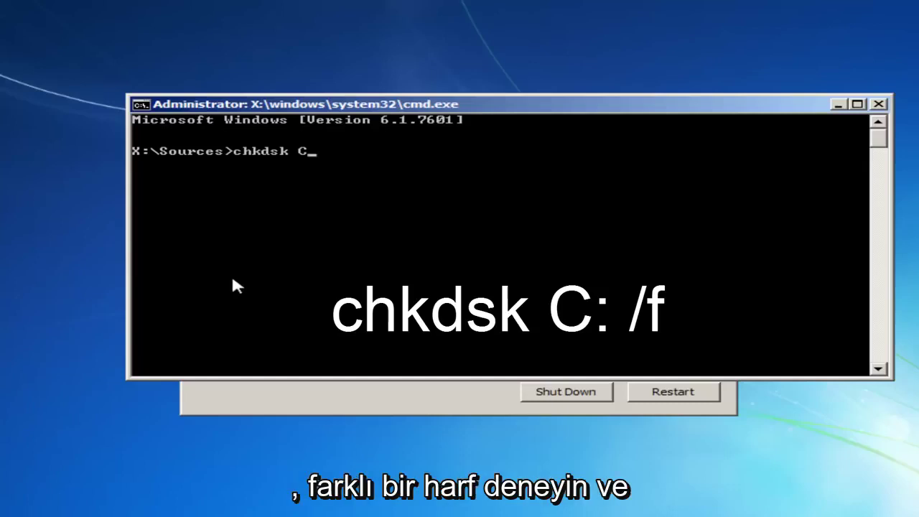
pyautogui.write(':')
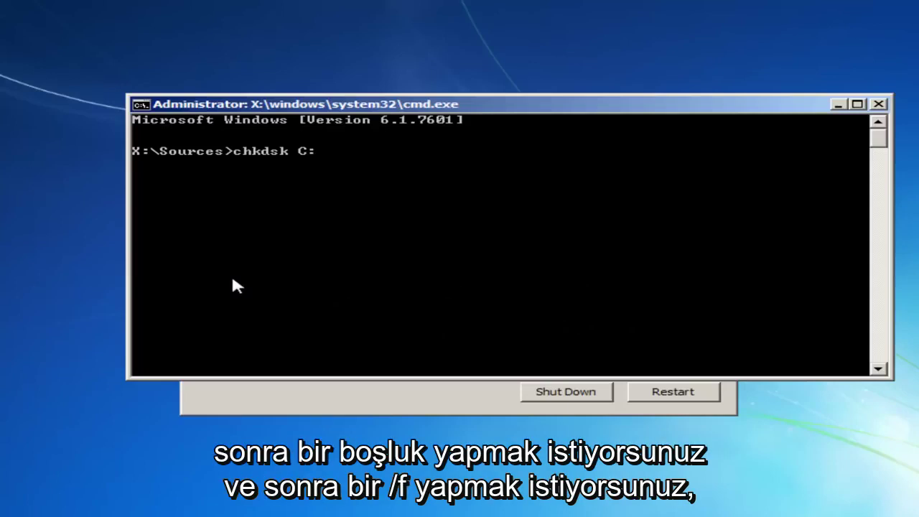
pyautogui.write('f')
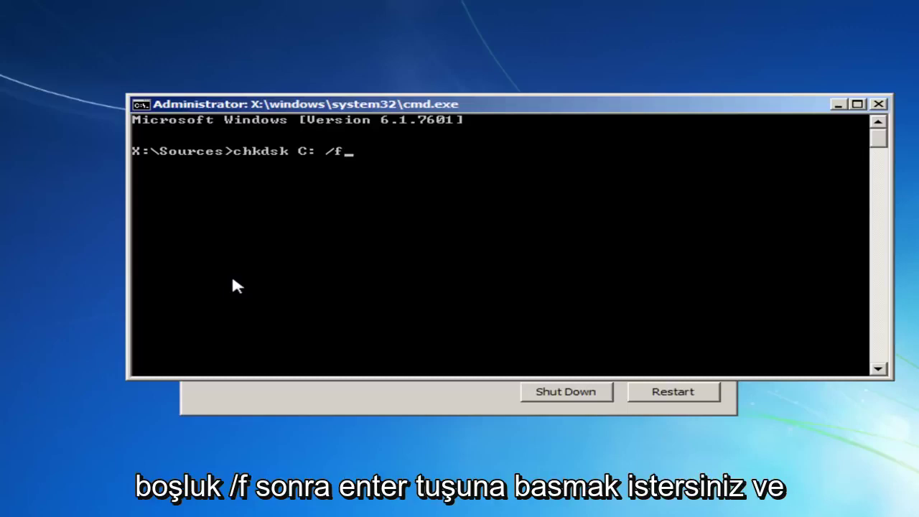
# Run chkdsk C: /f through all three stages until it reports file system corrections
pyautogui.press('Return')
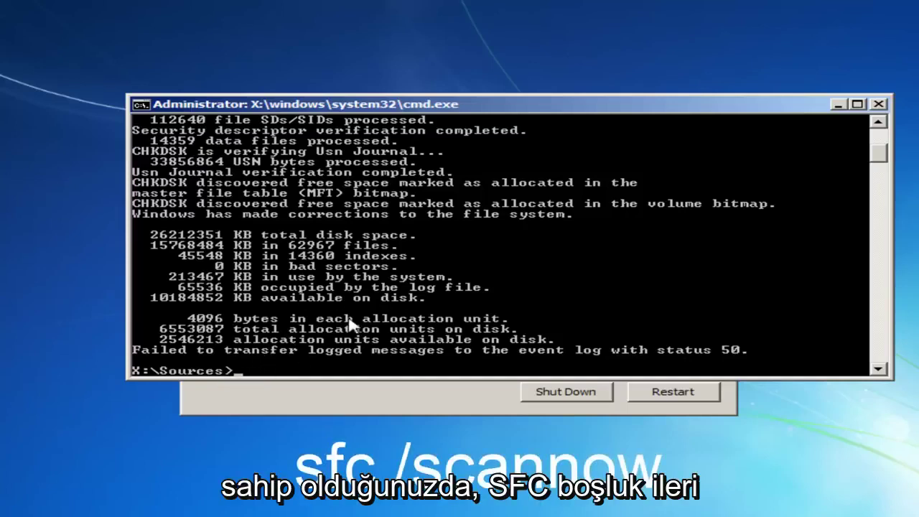
# Run sfc /scannow and read its pending-repair, reboot-required message
pyautogui.write('sfc /scannow')
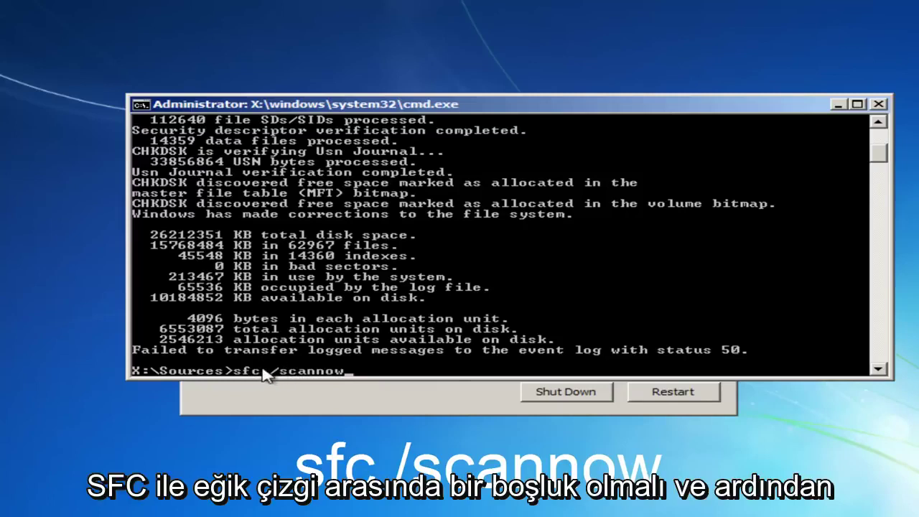
pyautogui.press('Return')
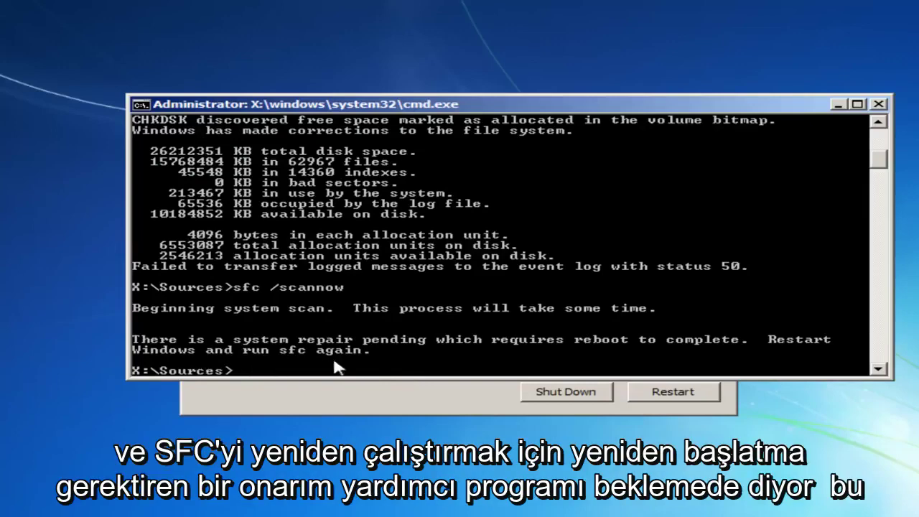
pyautogui.scroll(-6, 599, 277)
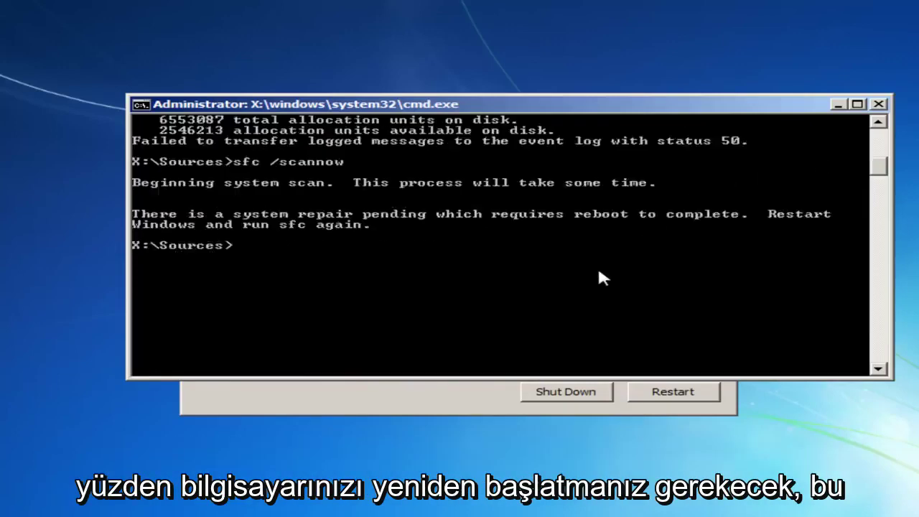
pyautogui.scroll(7, 599, 277)
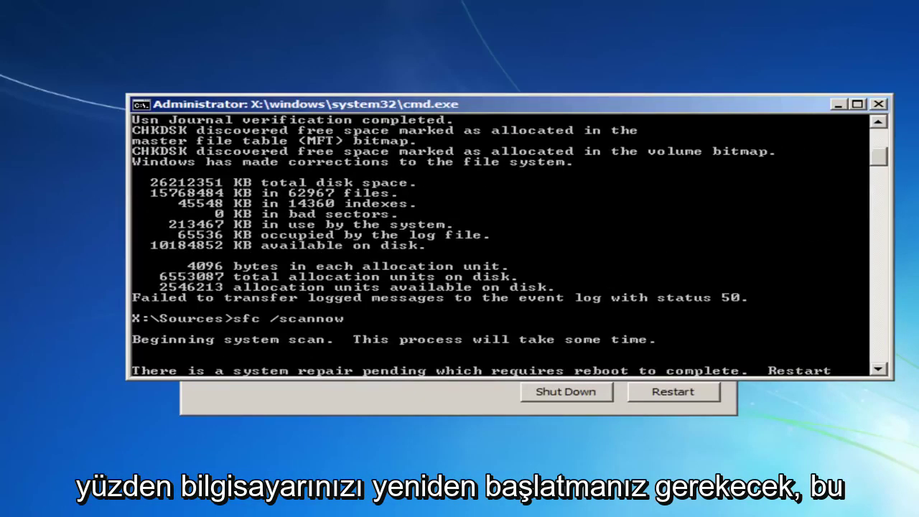
# Close the recovery command console window
pyautogui.click(879, 106)
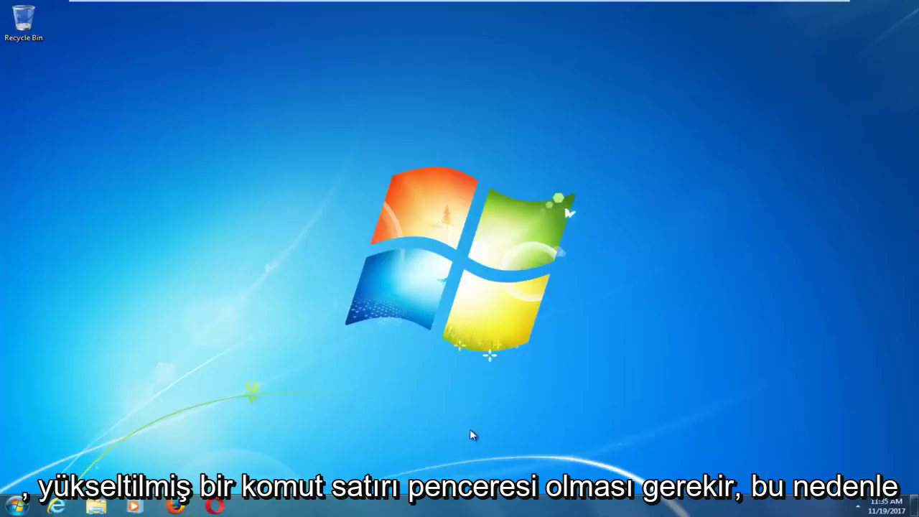
# Search the Start menu for 'command prompt' and launch Command Prompt as administrator
pyautogui.click(15, 507)
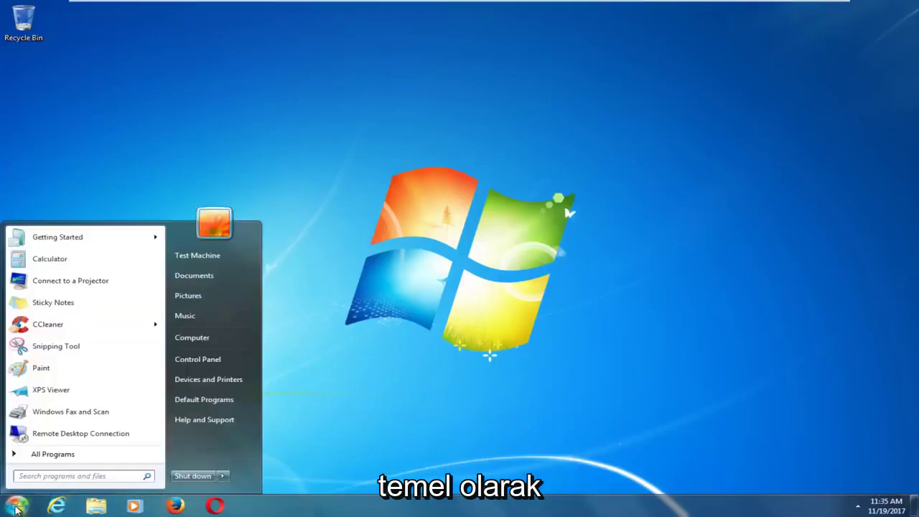
pyautogui.write('command prompt')
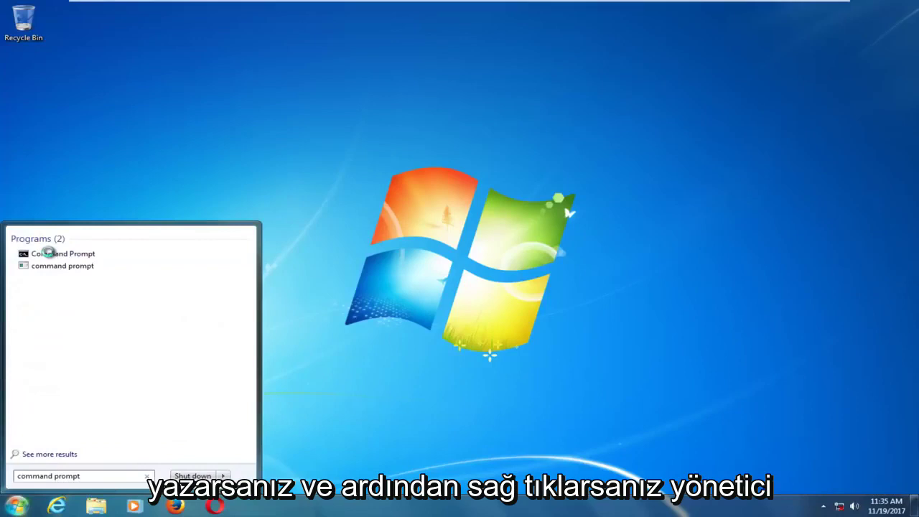
pyautogui.rightClick(49, 253)
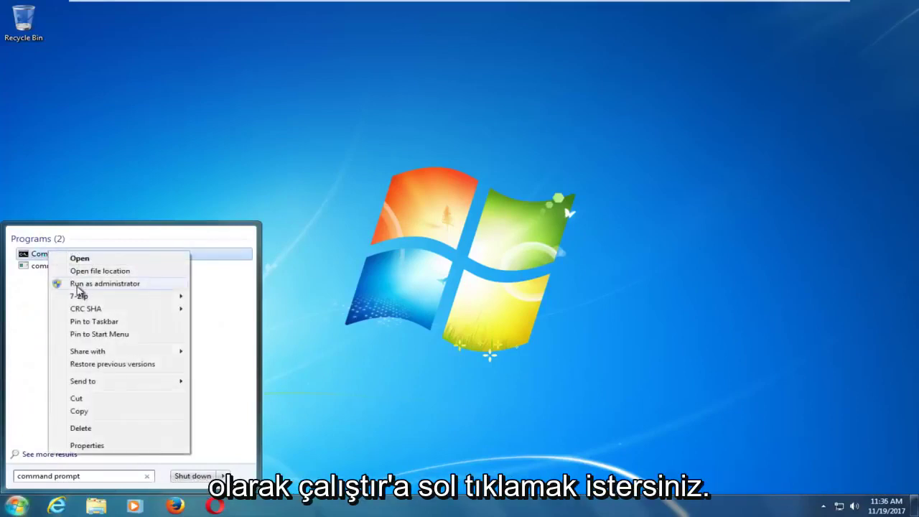
pyautogui.click(77, 286)
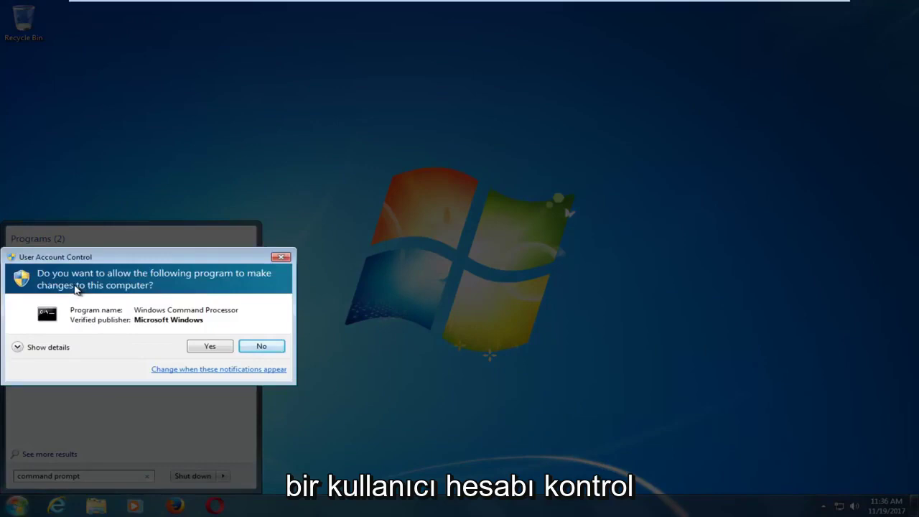
# Approve the UAC prompt and run sfc /scannow in the elevated Command Prompt
pyautogui.click(205, 349)
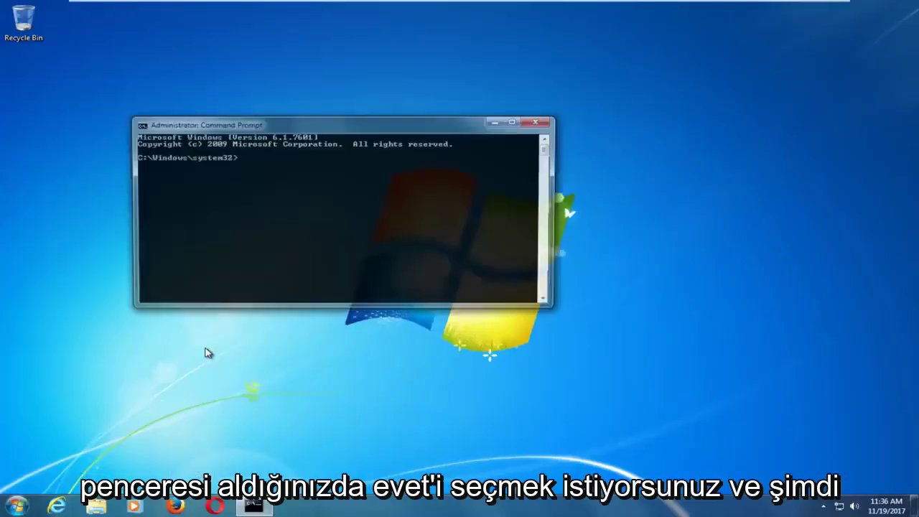
pyautogui.moveTo(228, 124); pyautogui.dragTo(291, 124)
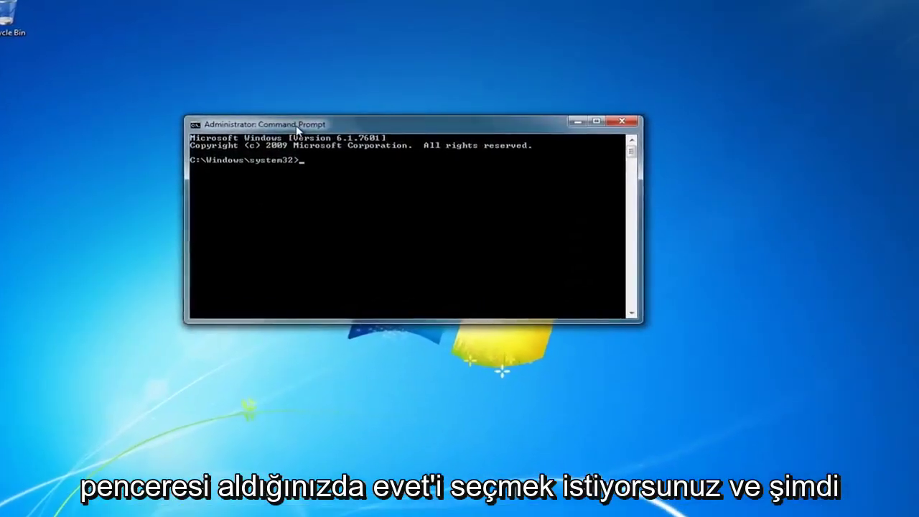
pyautogui.write('sfc')
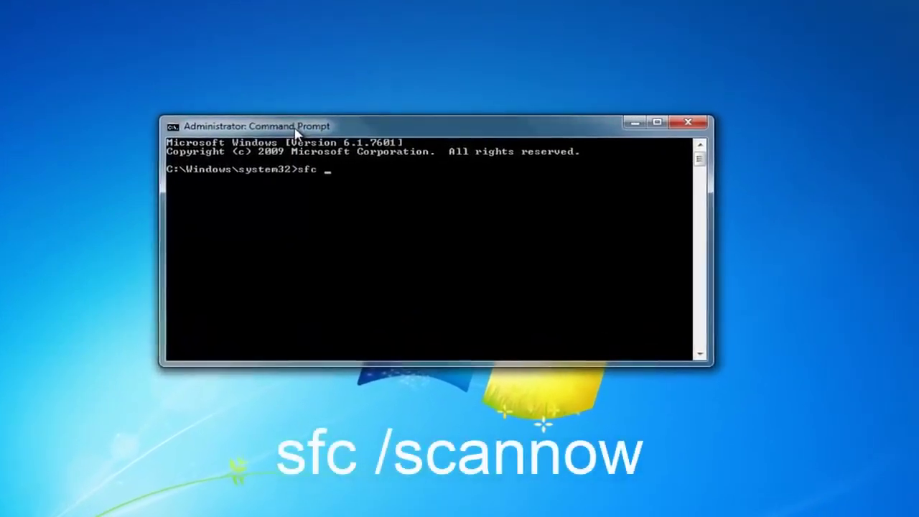
pyautogui.write(' /scannow')
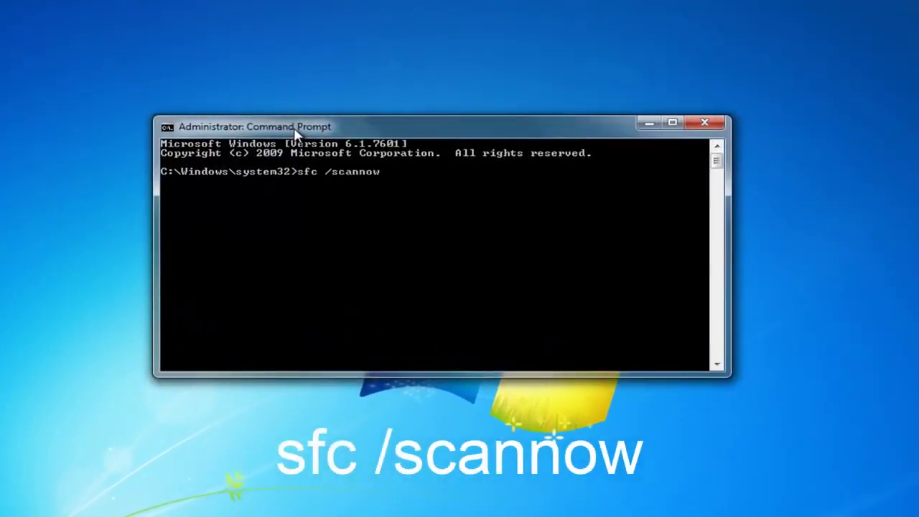
pyautogui.press('Return')
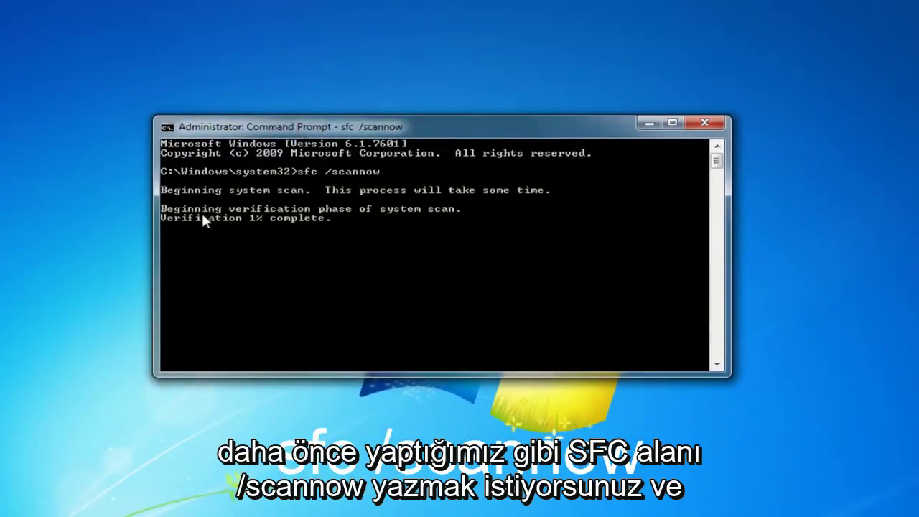